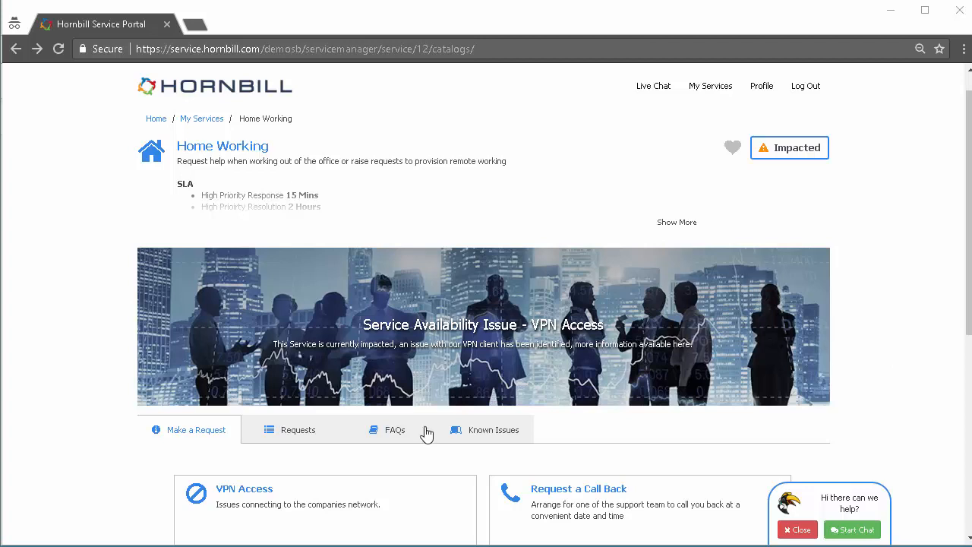
Step: Start a VPN Access request, choose Connection Refused as the issue being experienced and continue to the next form
click(240, 492)
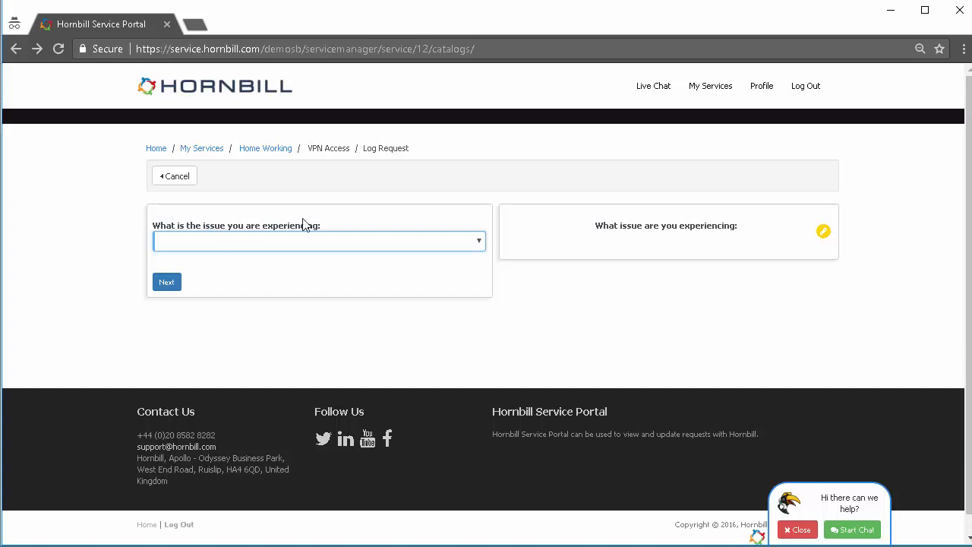
click(458, 240)
click(273, 269)
click(166, 282)
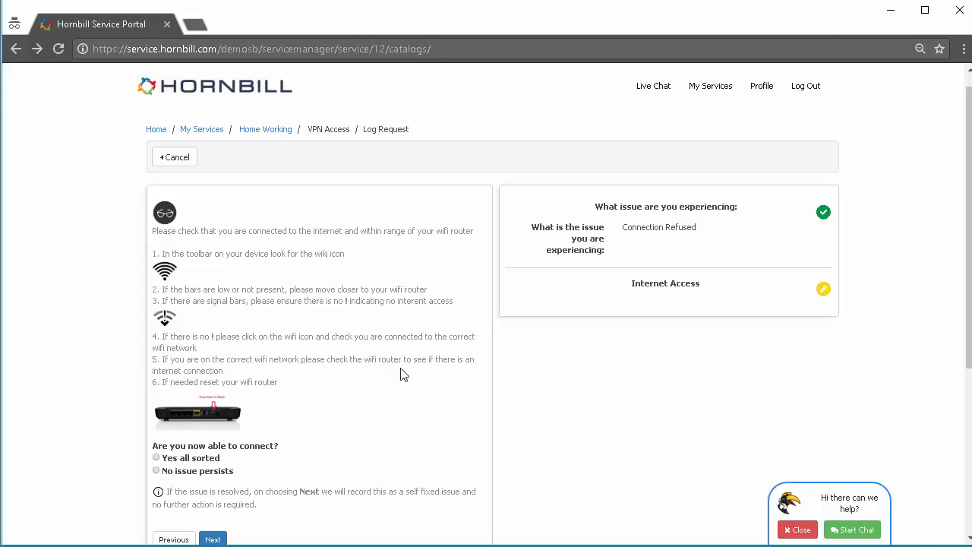
Step: Answer the Internet Access form with "No issue persists" and continue to the error messages form
scroll(967, 285, down, 1)
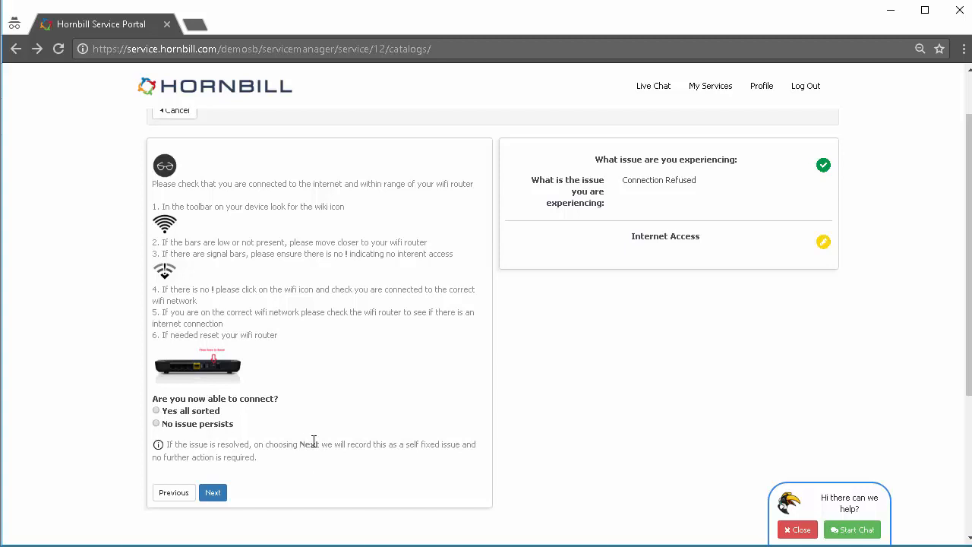
click(156, 424)
click(211, 493)
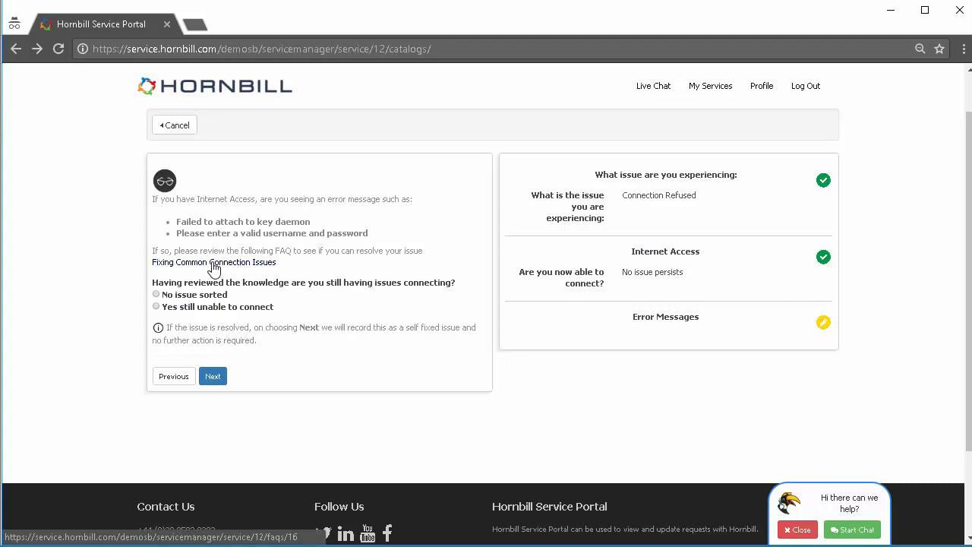
Step: Consult the linked FAQ "Fixing Common Connection Issues", including its VPN troubleshooting video entry, and return to the request form
click(212, 269)
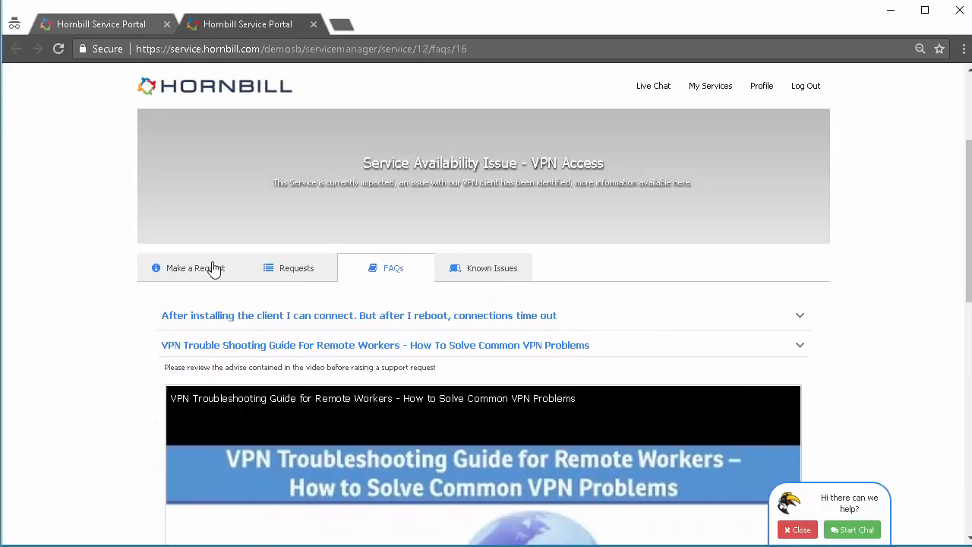
scroll(544, 425, down, 1)
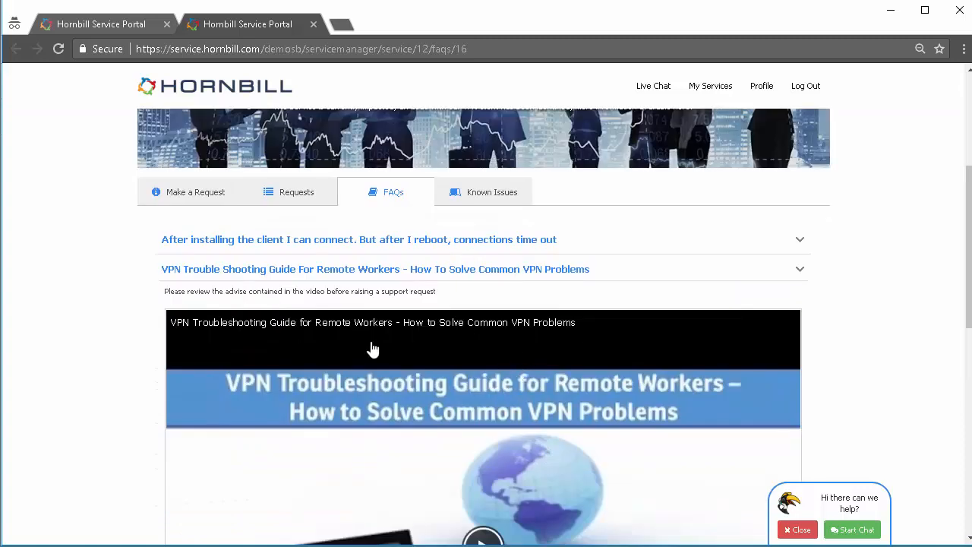
click(81, 26)
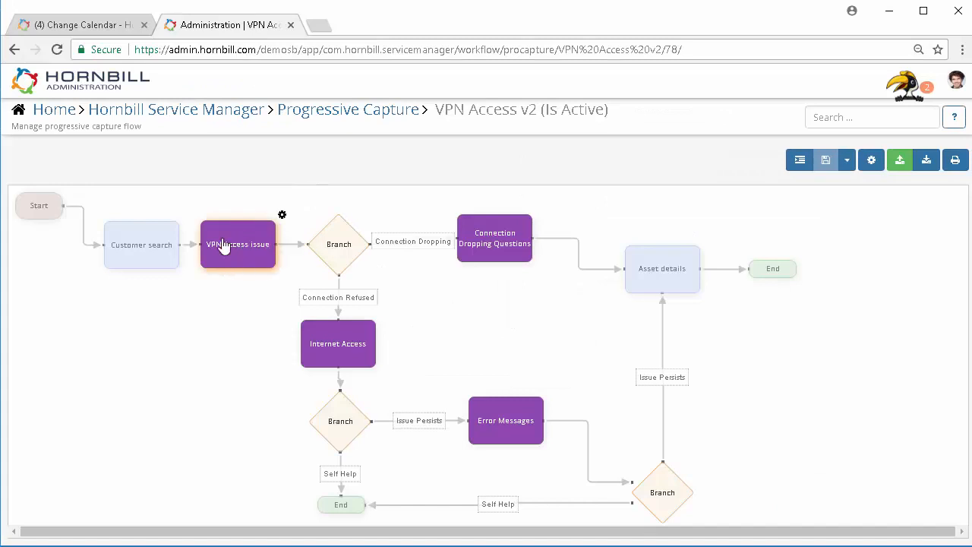
Step: Review the settings of the issue question field in the VPN Access issue form, including its drop-down items, and close them unchanged
click(281, 215)
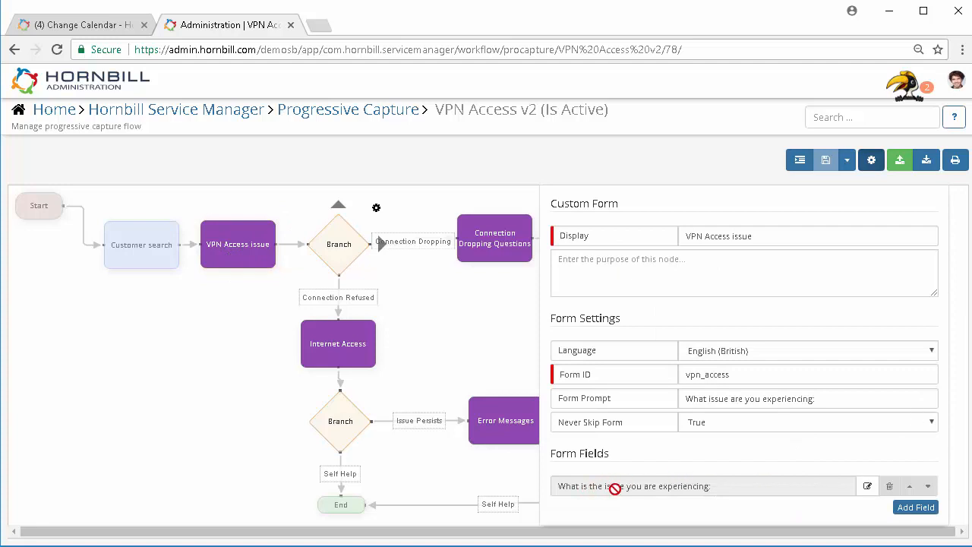
click(866, 486)
scroll(585, 364, down, 1)
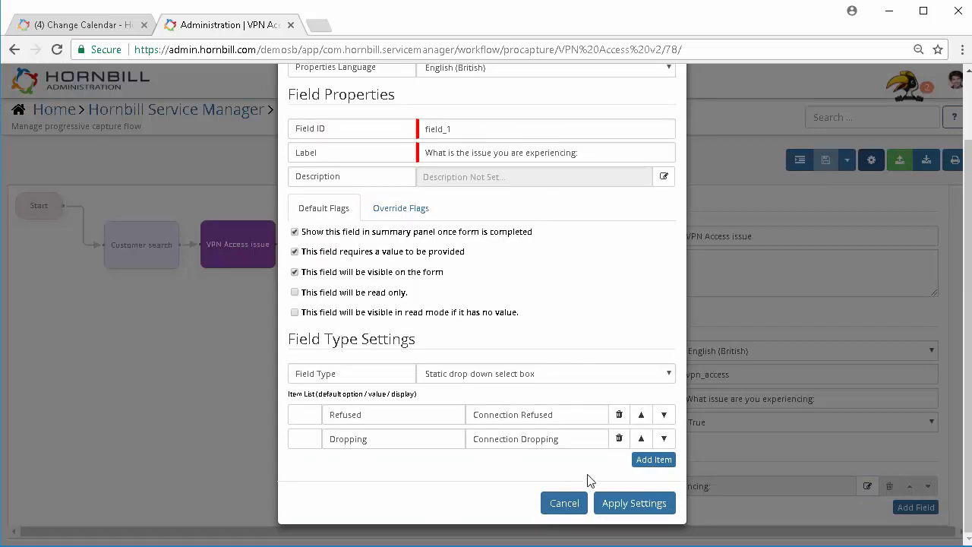
click(583, 502)
click(454, 338)
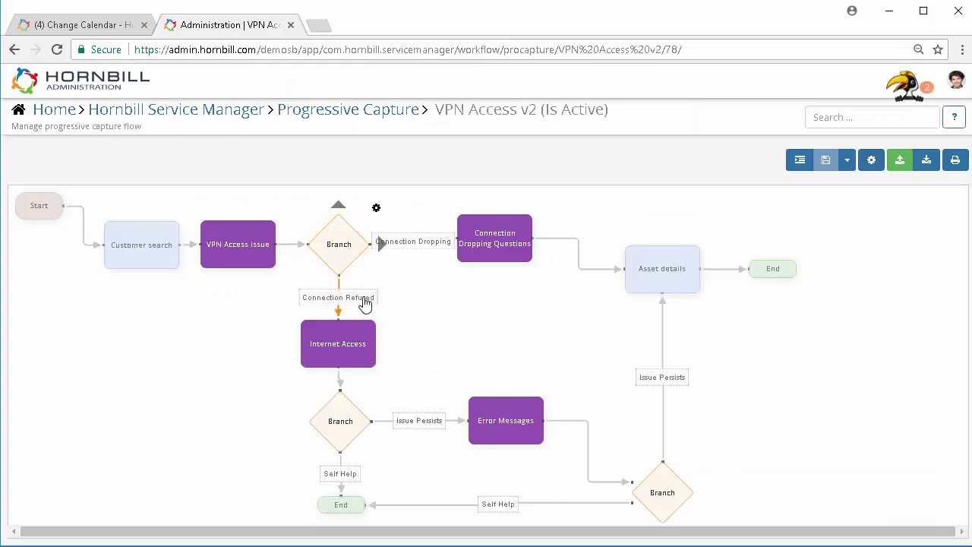
Step: Open the description text of the Info field in the Internet Access form
click(383, 314)
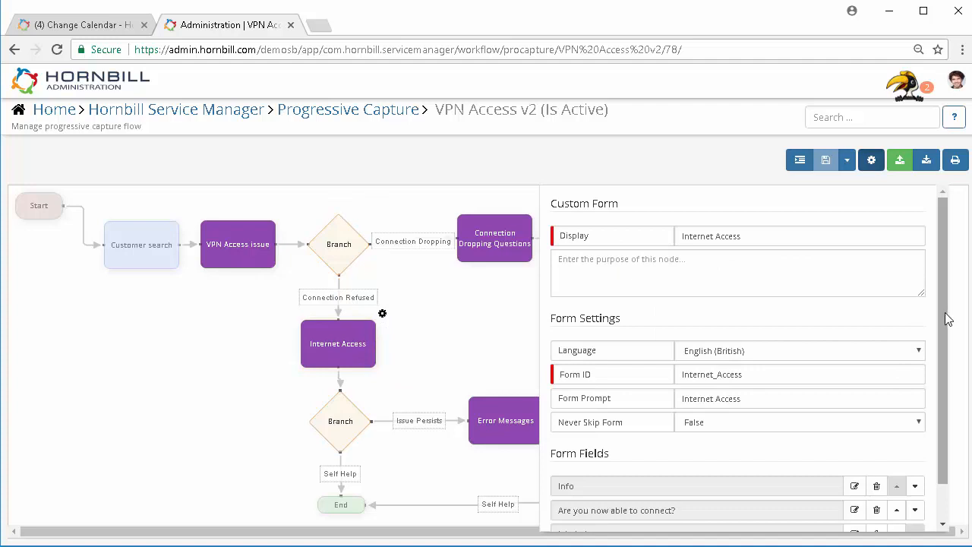
drag(945, 321, 947, 378)
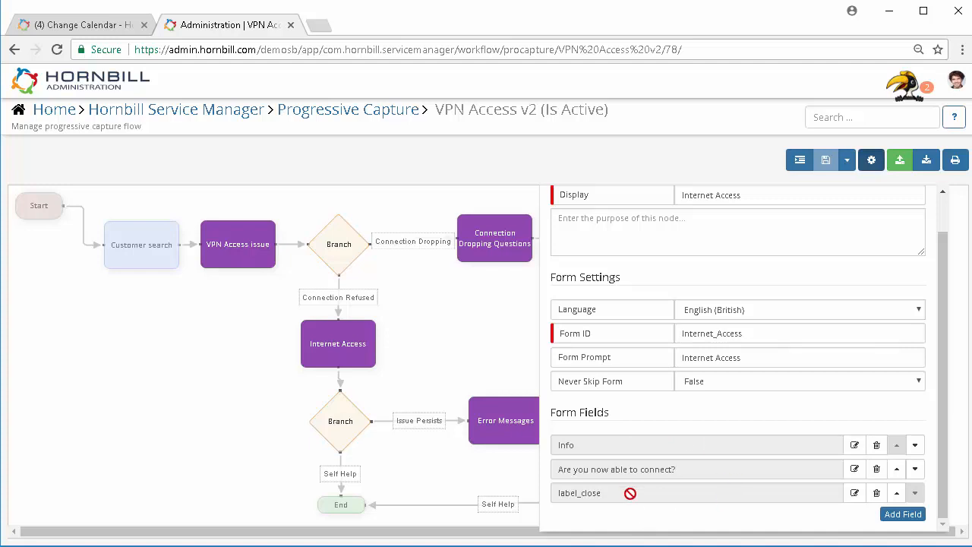
click(853, 448)
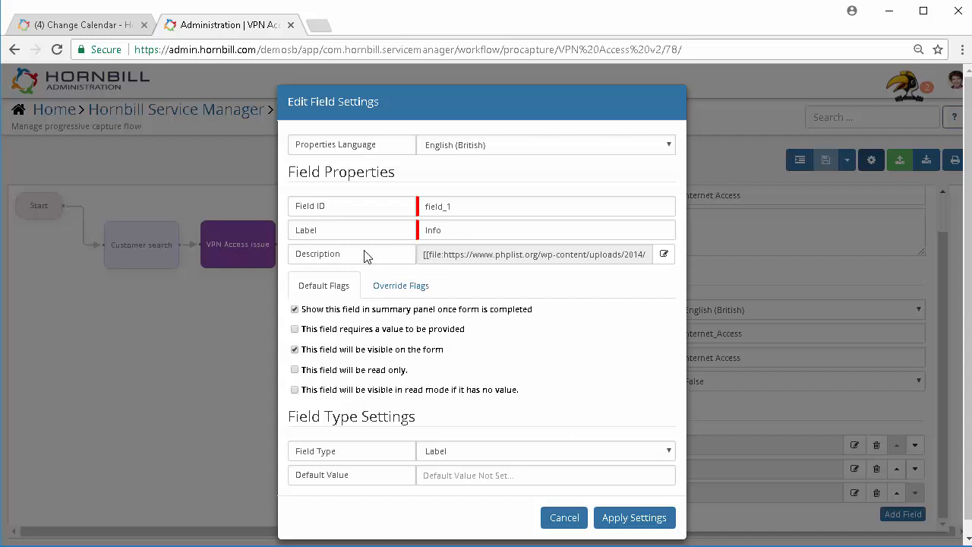
click(663, 256)
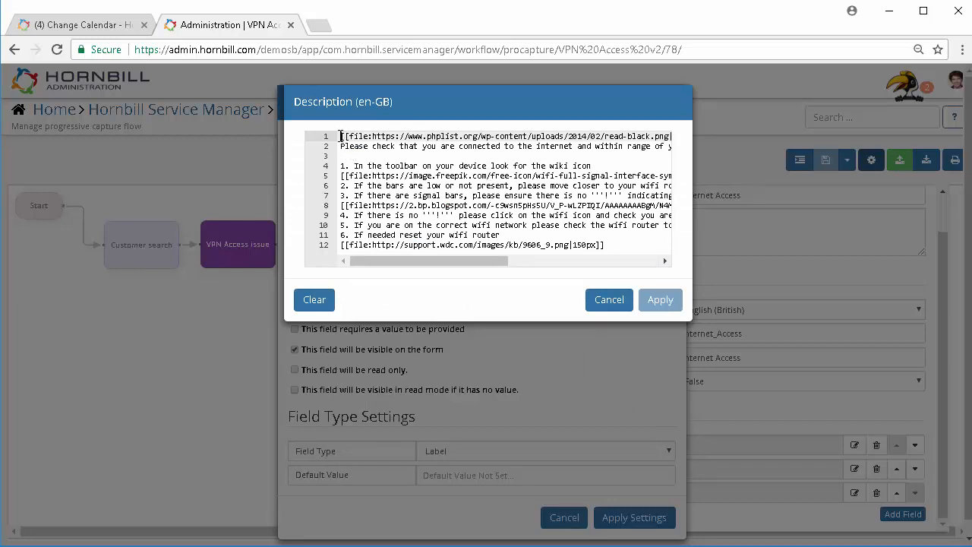
Step: Examine the full image markup on lines 1 and 5 of the Info description, including the pixel sizes
shift+click(540, 139)
drag(540, 150, 678, 142)
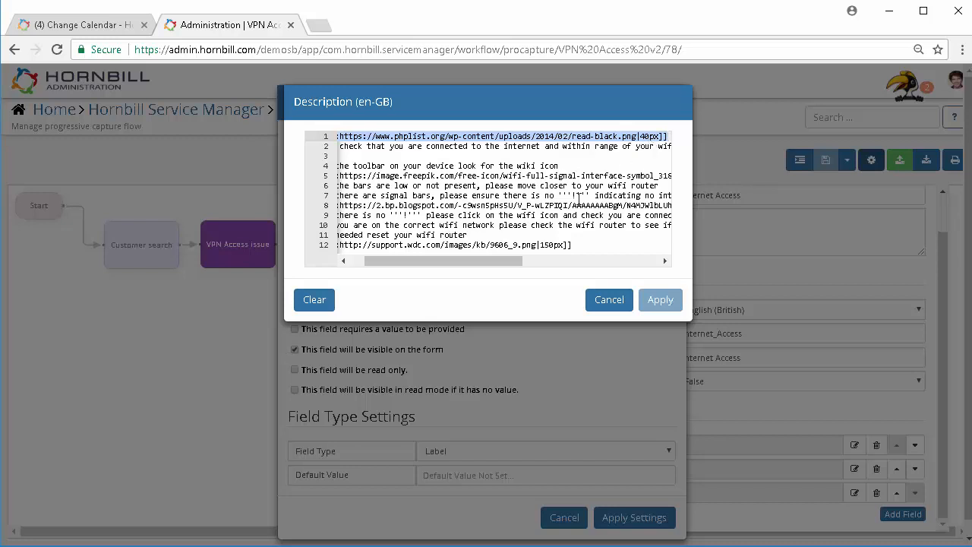
drag(479, 260, 408, 270)
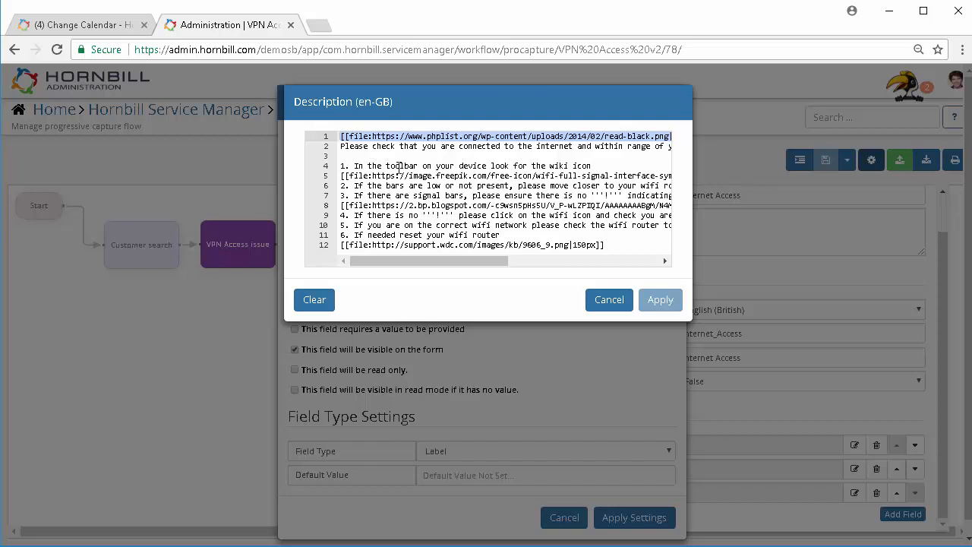
click(340, 175)
drag(341, 176, 679, 180)
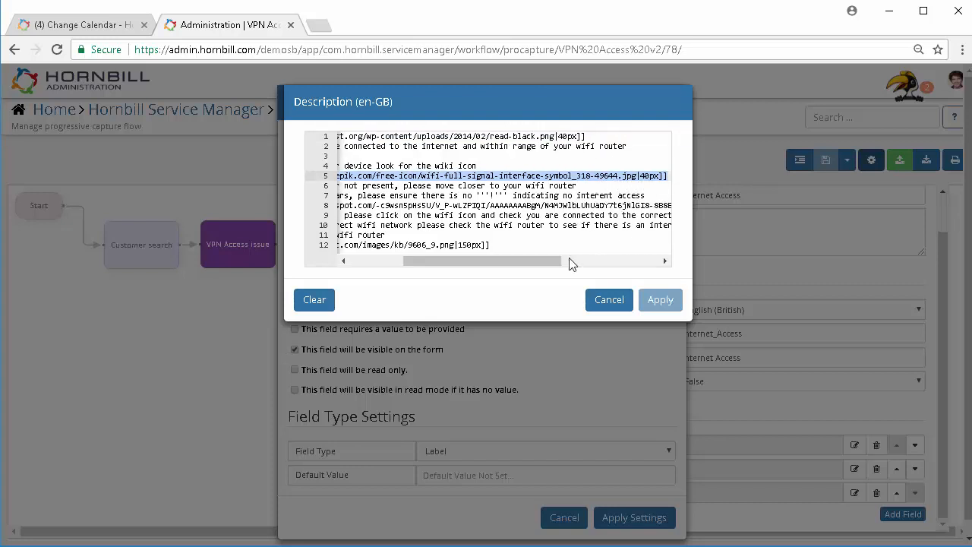
drag(521, 265, 447, 264)
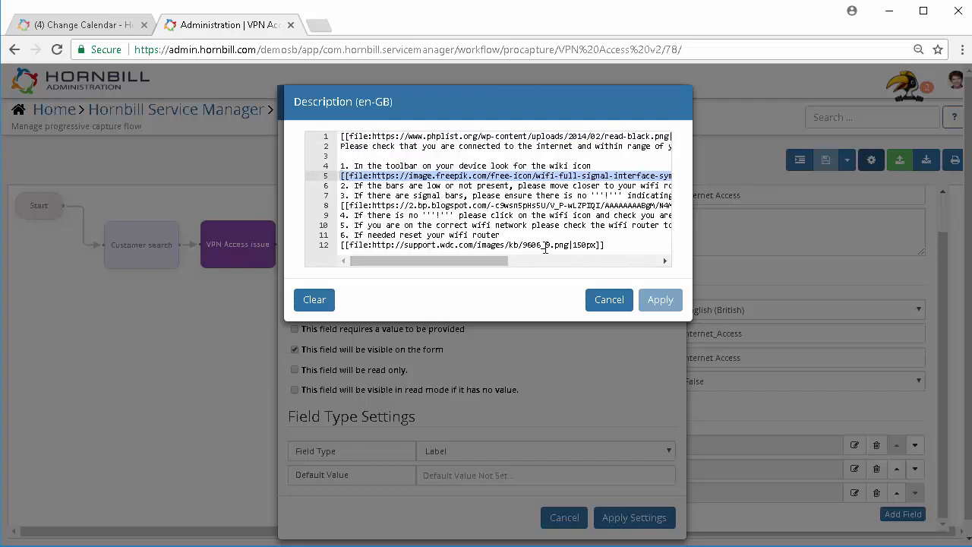
Step: Highlight the bold markup on line 7 and the router image markup on line 12, and close the Info field settings without changes
drag(591, 196, 625, 196)
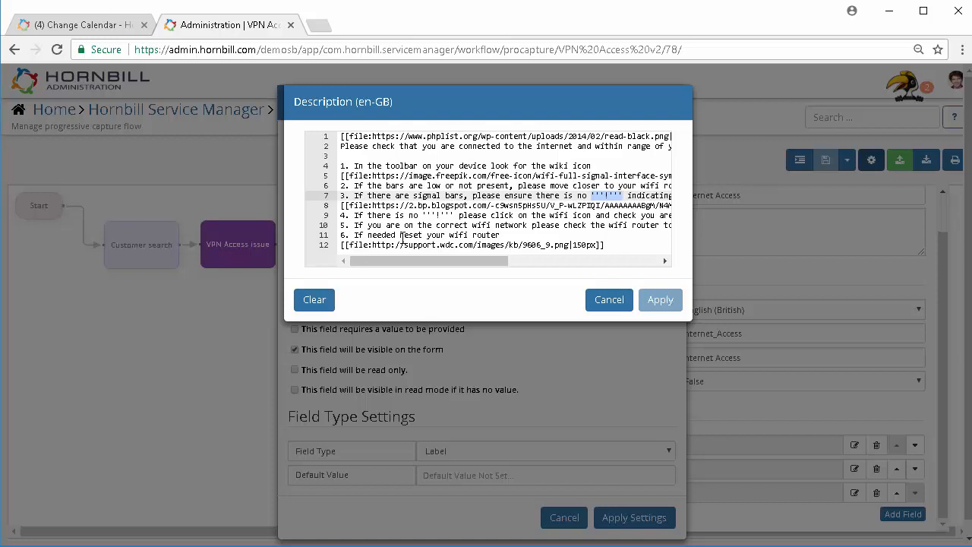
drag(629, 247, 341, 251)
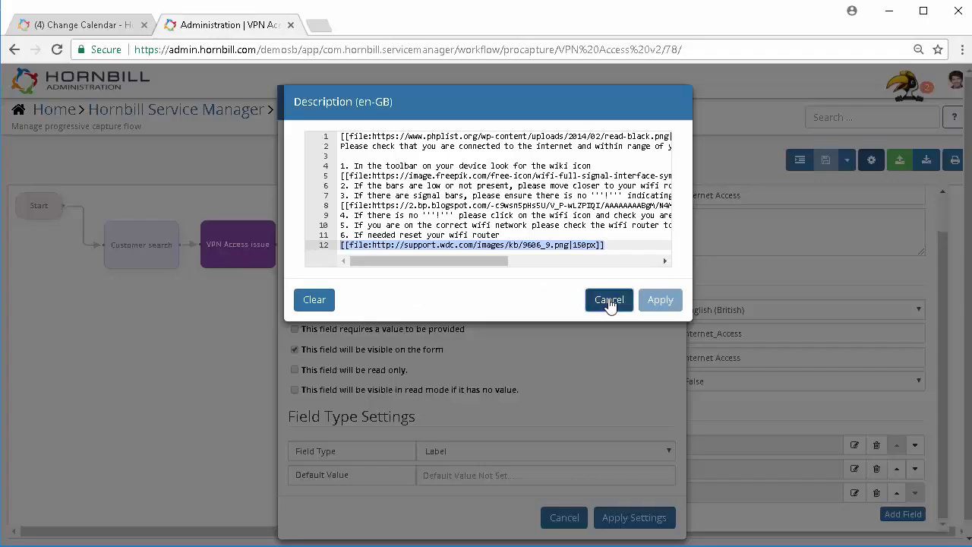
click(612, 300)
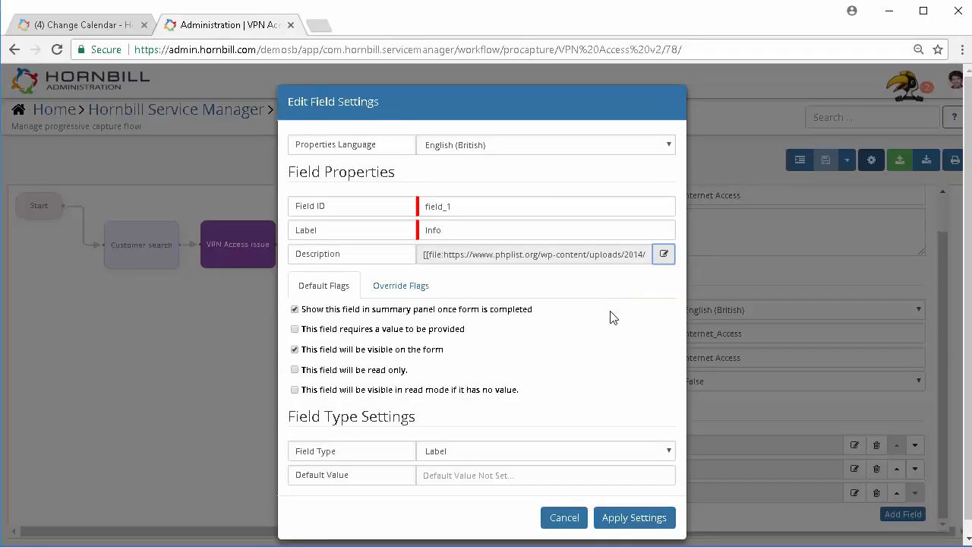
click(576, 521)
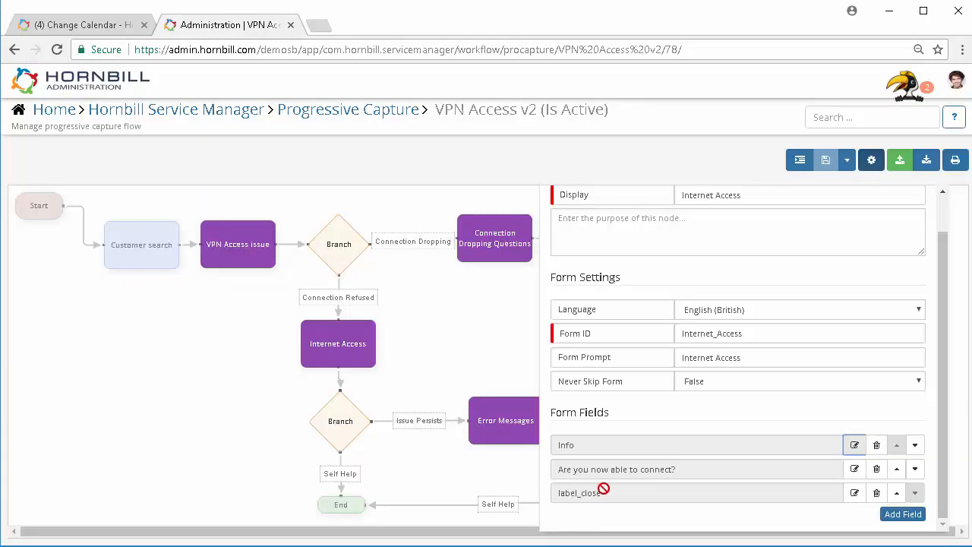
Step: Inspect the icon markup and text in the label_close field's description, and close the Internet Access form's settings without changes
click(855, 492)
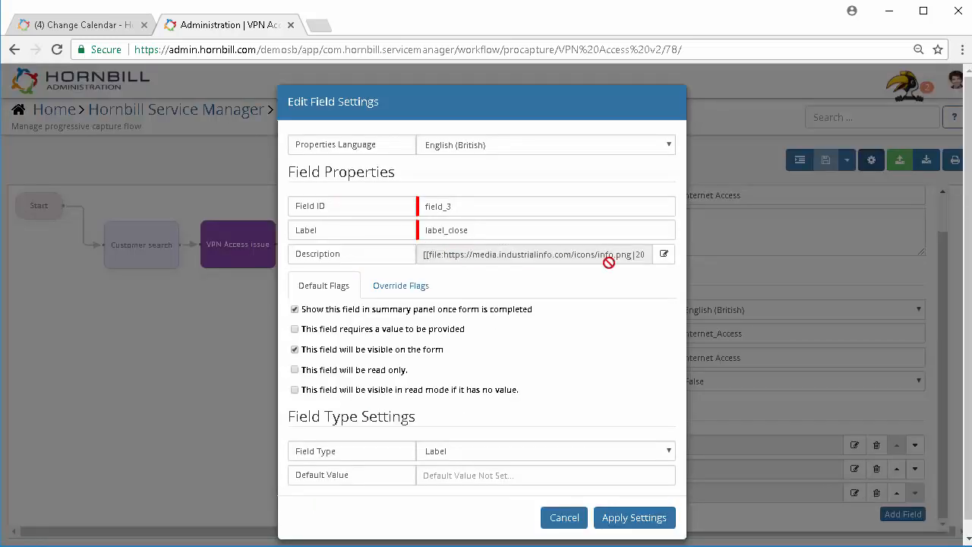
click(665, 256)
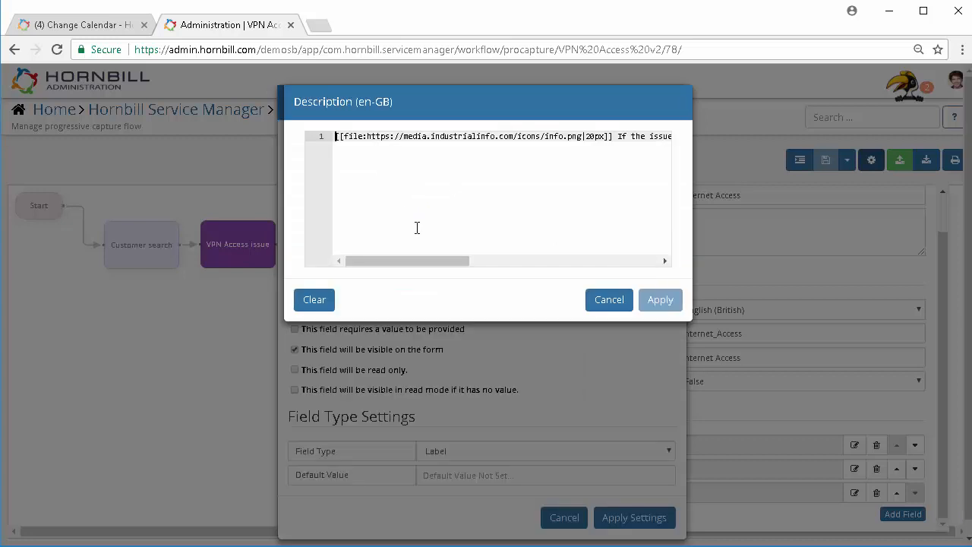
drag(336, 136, 614, 136)
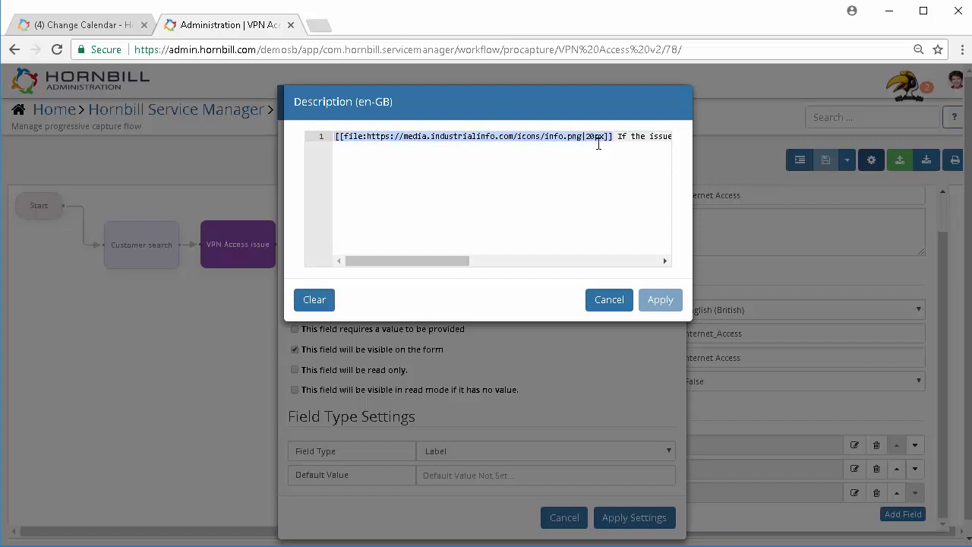
drag(436, 260, 547, 263)
click(616, 301)
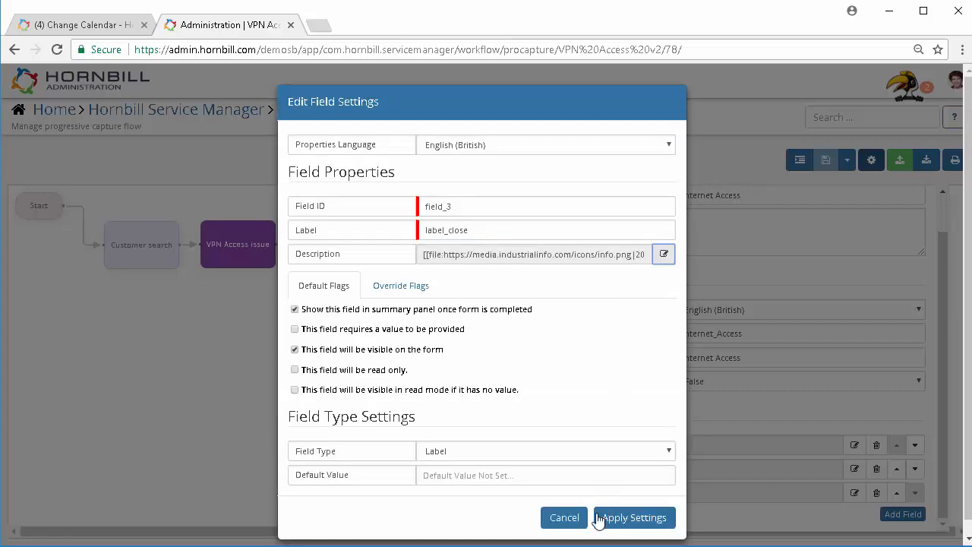
click(562, 519)
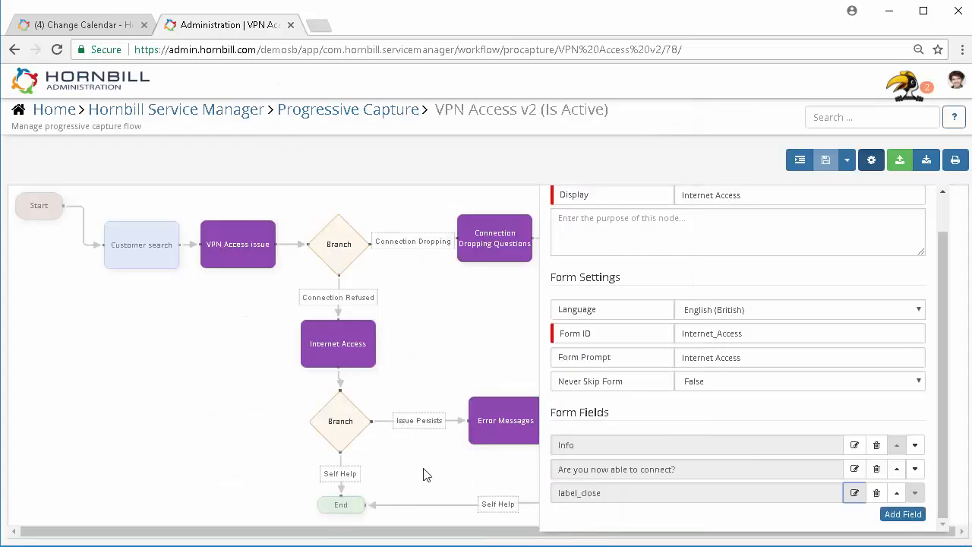
click(244, 433)
Step: Open the description text of the Open_label field in the Error Messages form
mouse_move(536, 421)
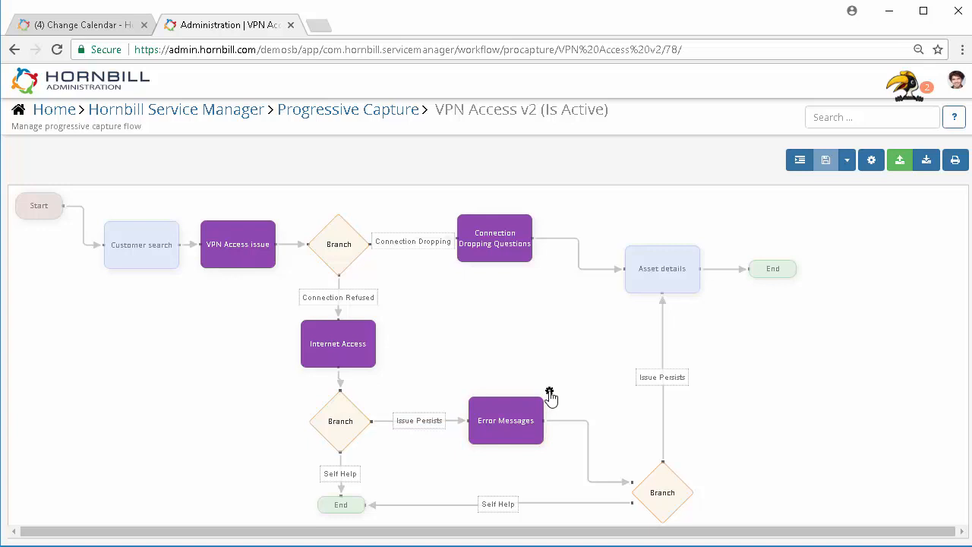
click(550, 393)
scroll(949, 409, down, 2)
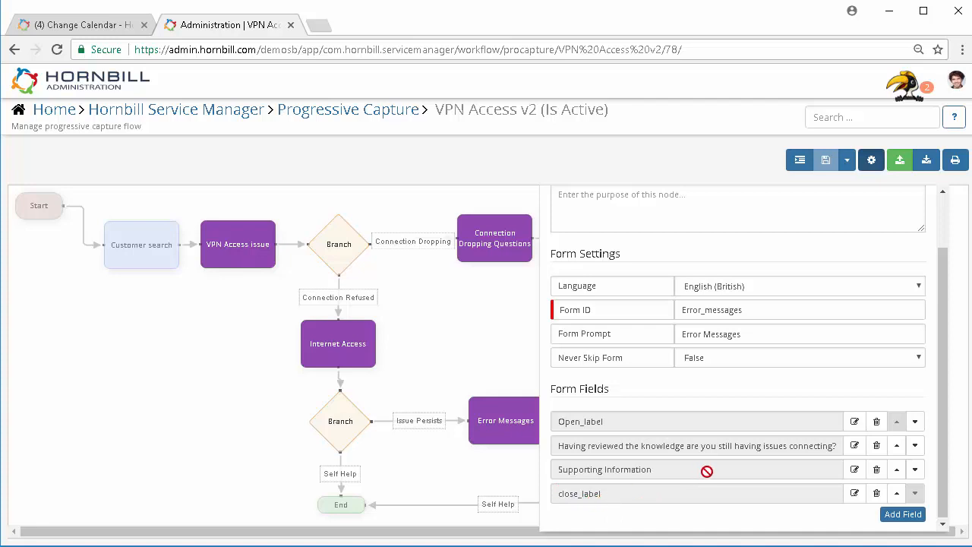
click(854, 422)
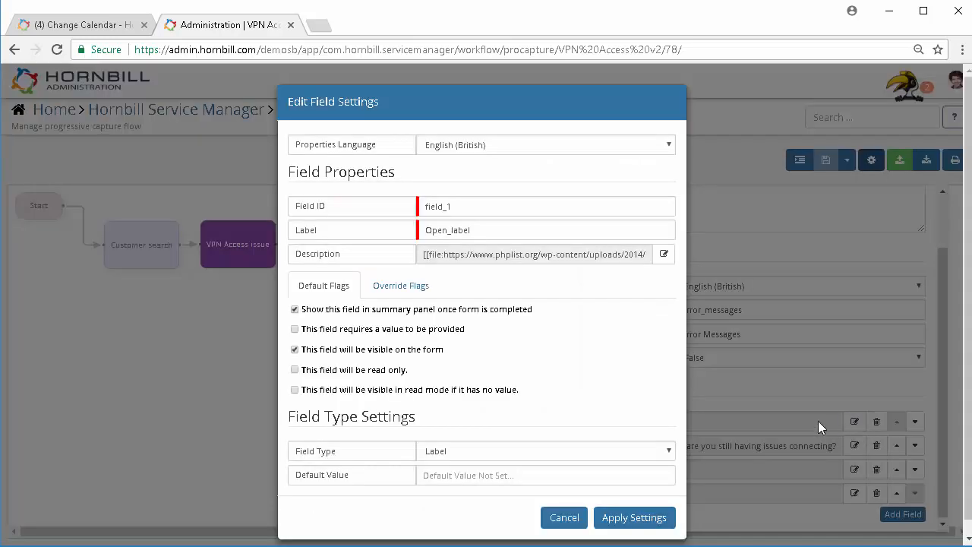
click(664, 256)
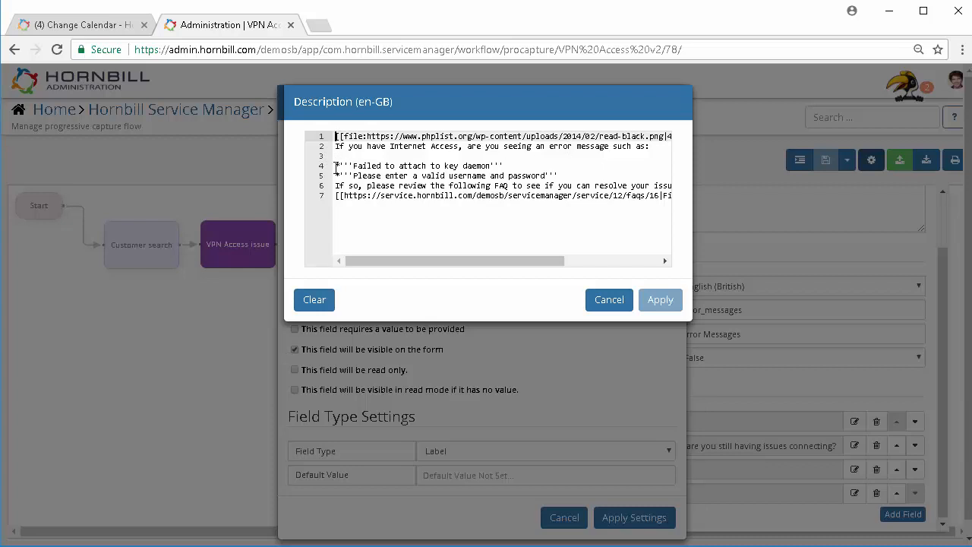
Step: Highlight the bulleted bold error messages on lines 4 and 5 of the Open_label description
drag(581, 174, 334, 165)
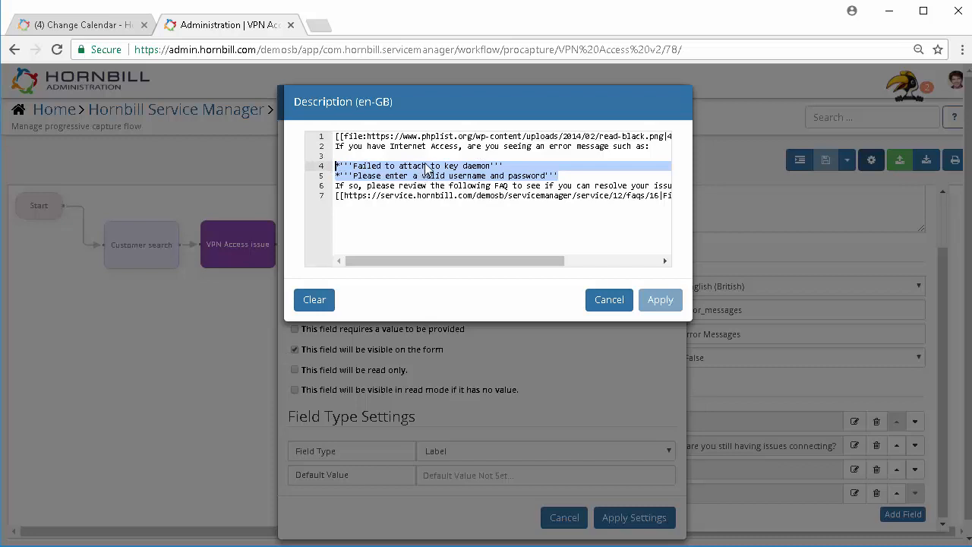
click(421, 218)
drag(480, 260, 383, 261)
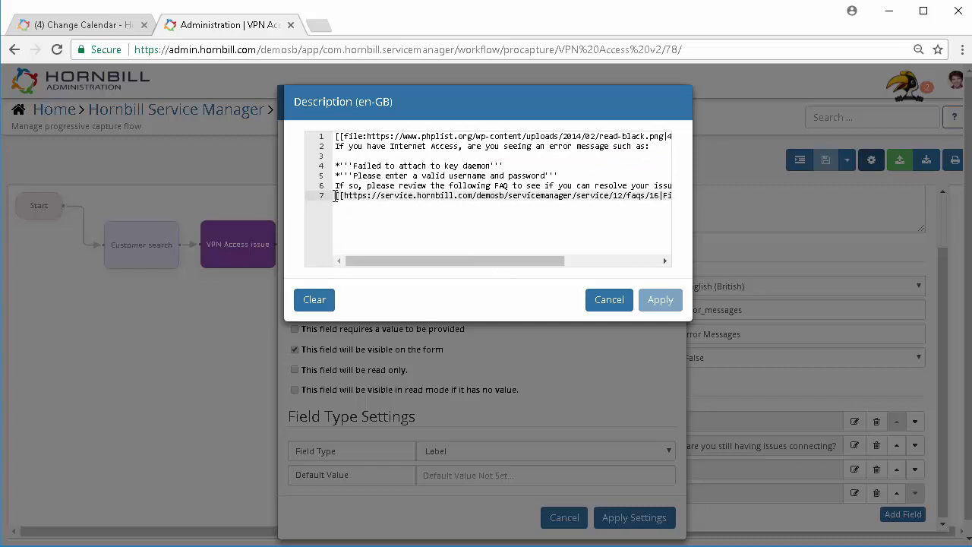
Step: Highlight the FAQ link markup and its display text on line 7, and close the Error Messages form's settings without changes
drag(335, 196, 569, 197)
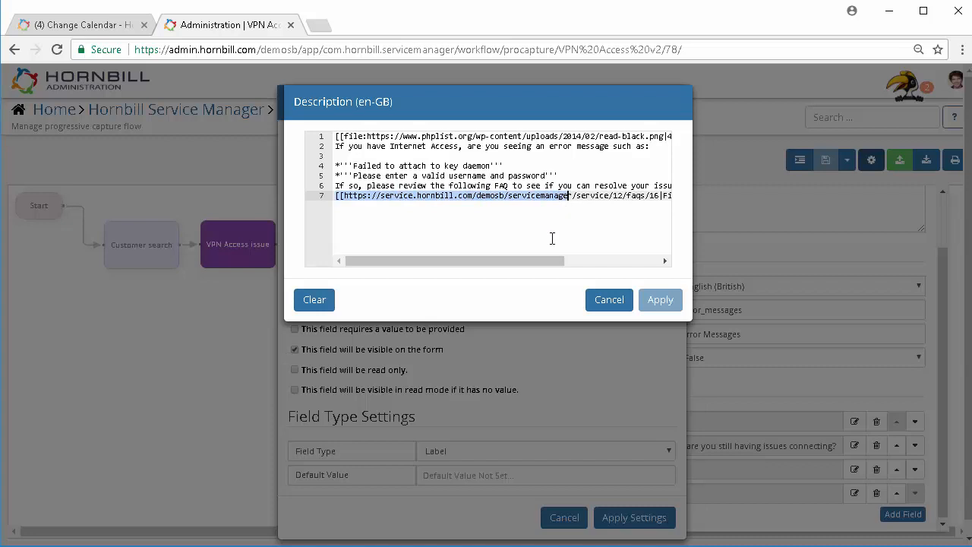
drag(553, 265, 661, 266)
click(530, 196)
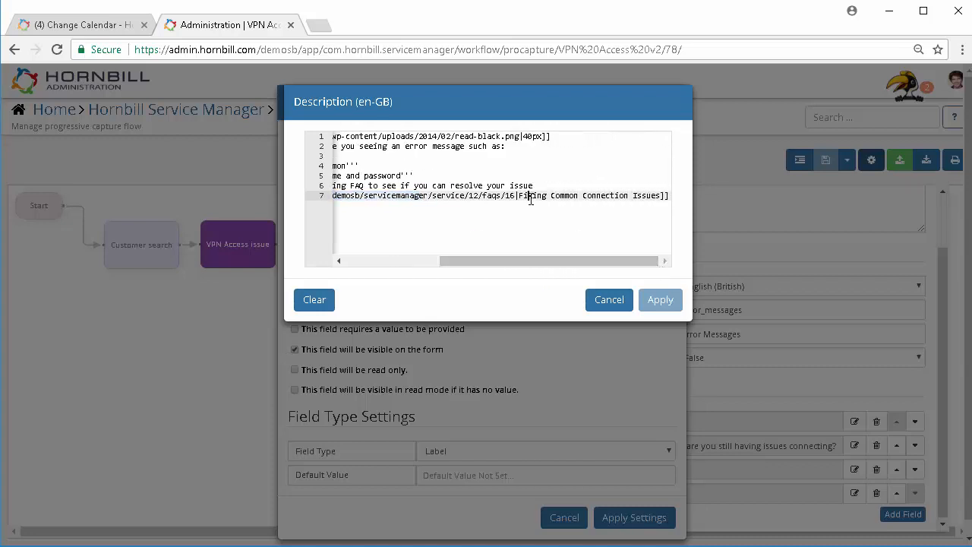
drag(519, 196, 662, 195)
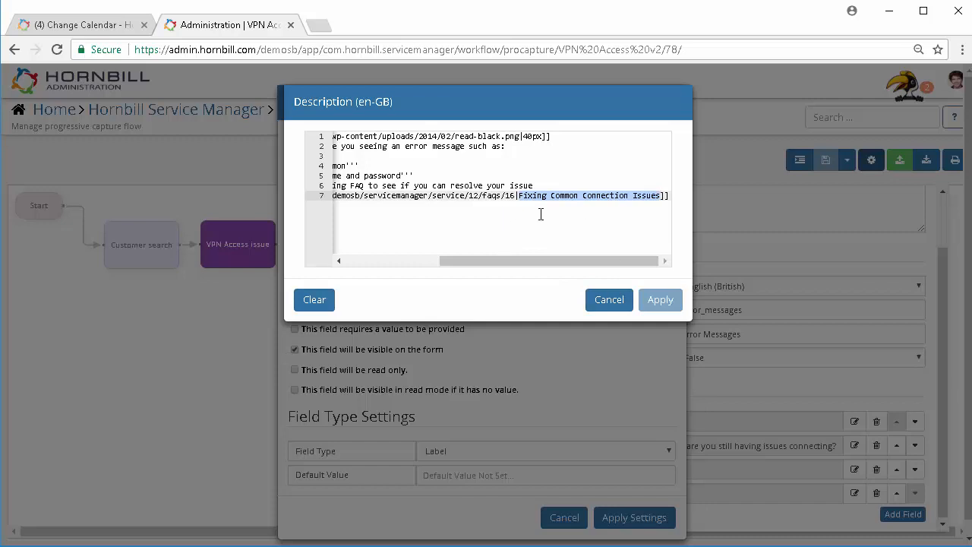
click(600, 305)
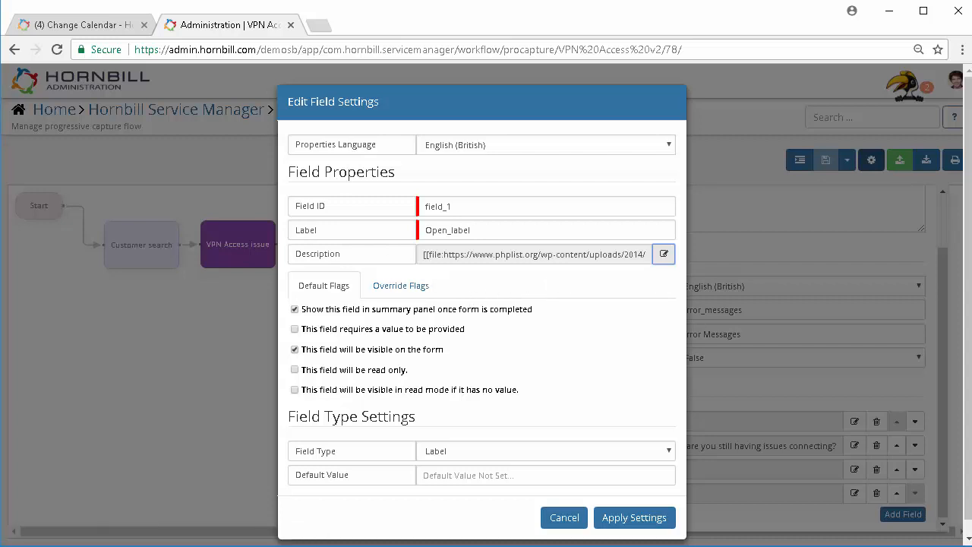
click(566, 517)
click(421, 351)
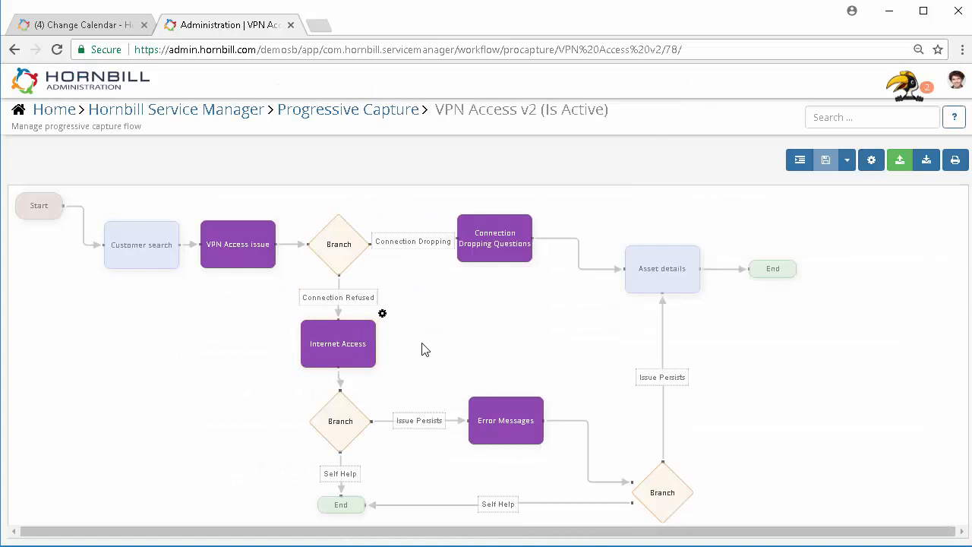
Step: Switch the Internet Access form's language to German and open the Info field's German description text
click(382, 315)
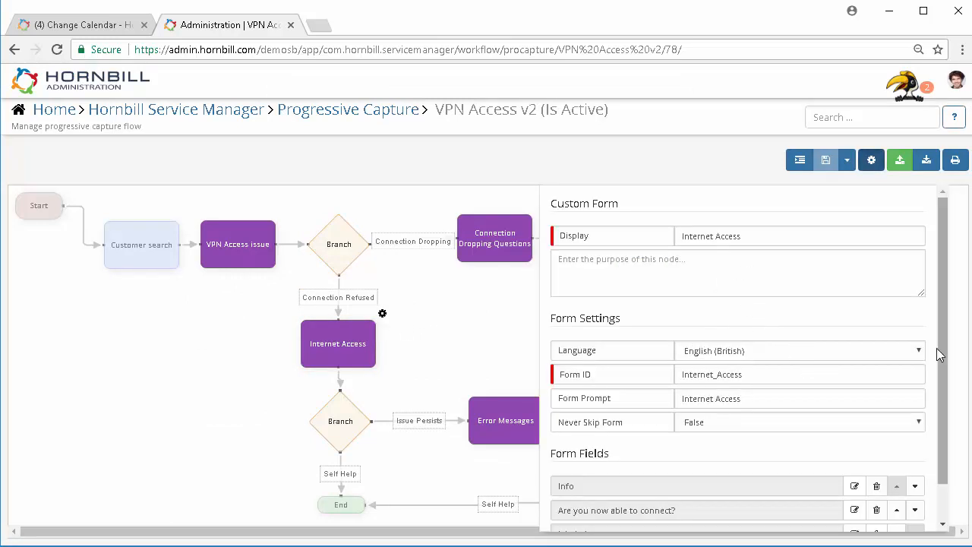
scroll(828, 330, down, 1)
click(807, 310)
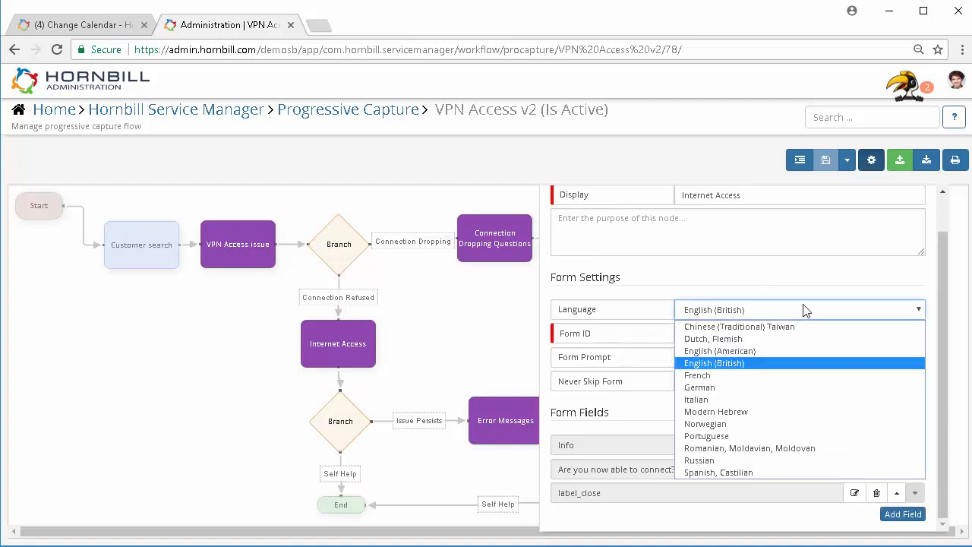
click(705, 387)
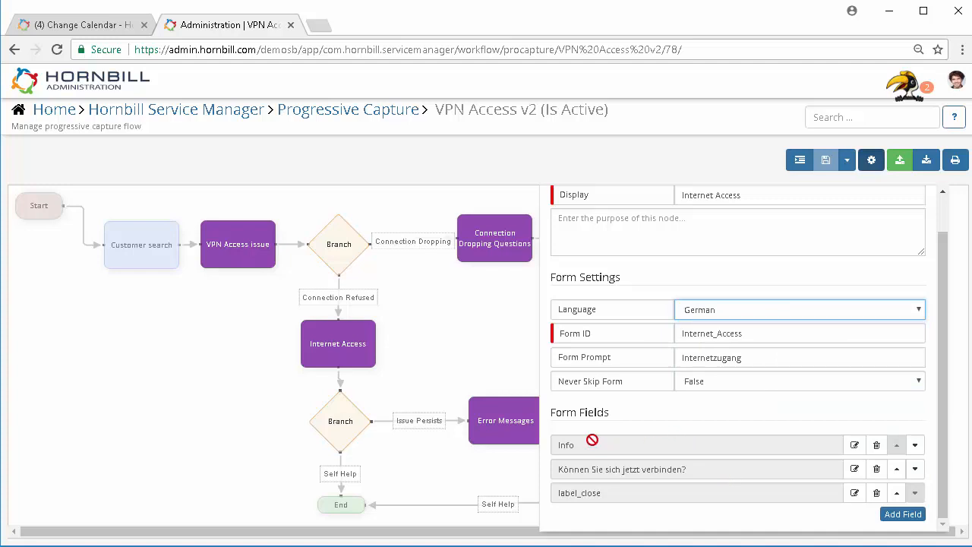
click(854, 445)
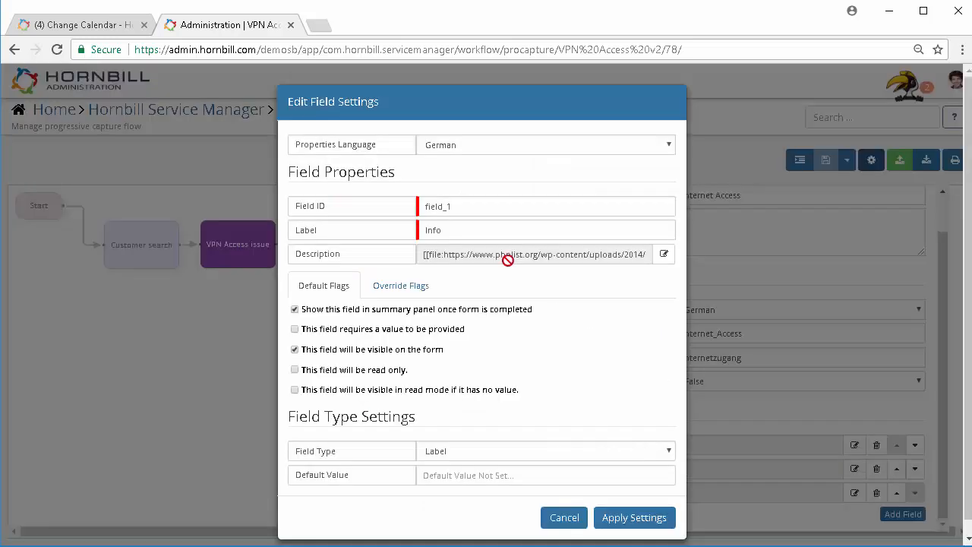
click(663, 253)
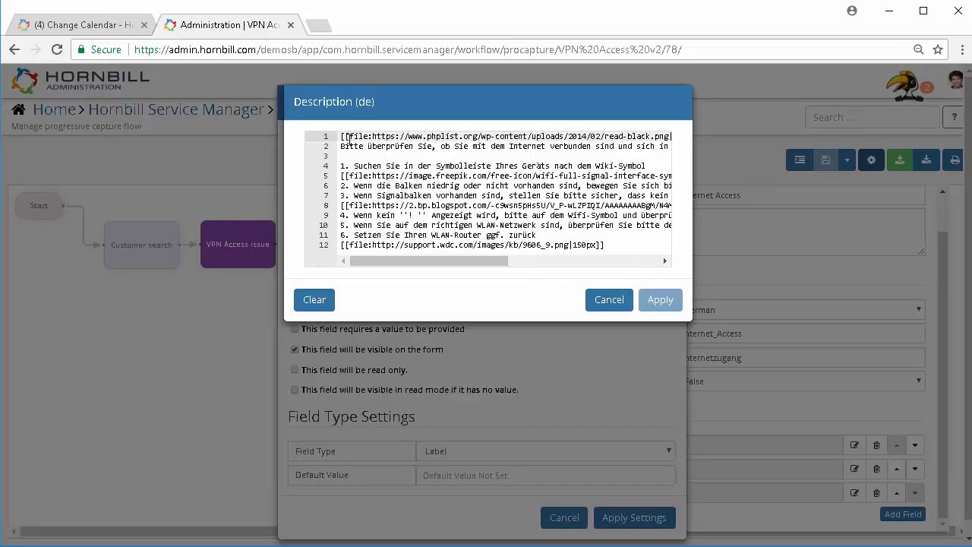